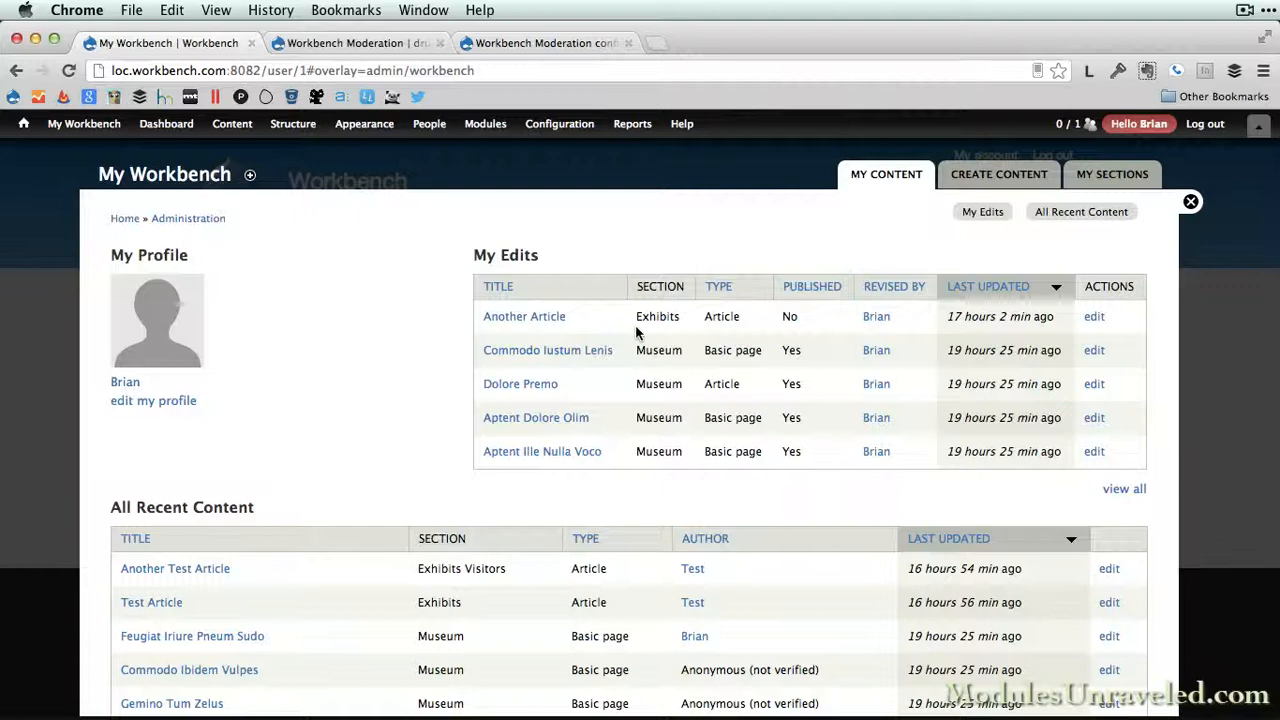
Step: Enable the Workbench Moderation module and save the module configuration
{"action": "key", "text": "ctrl+Tab"}
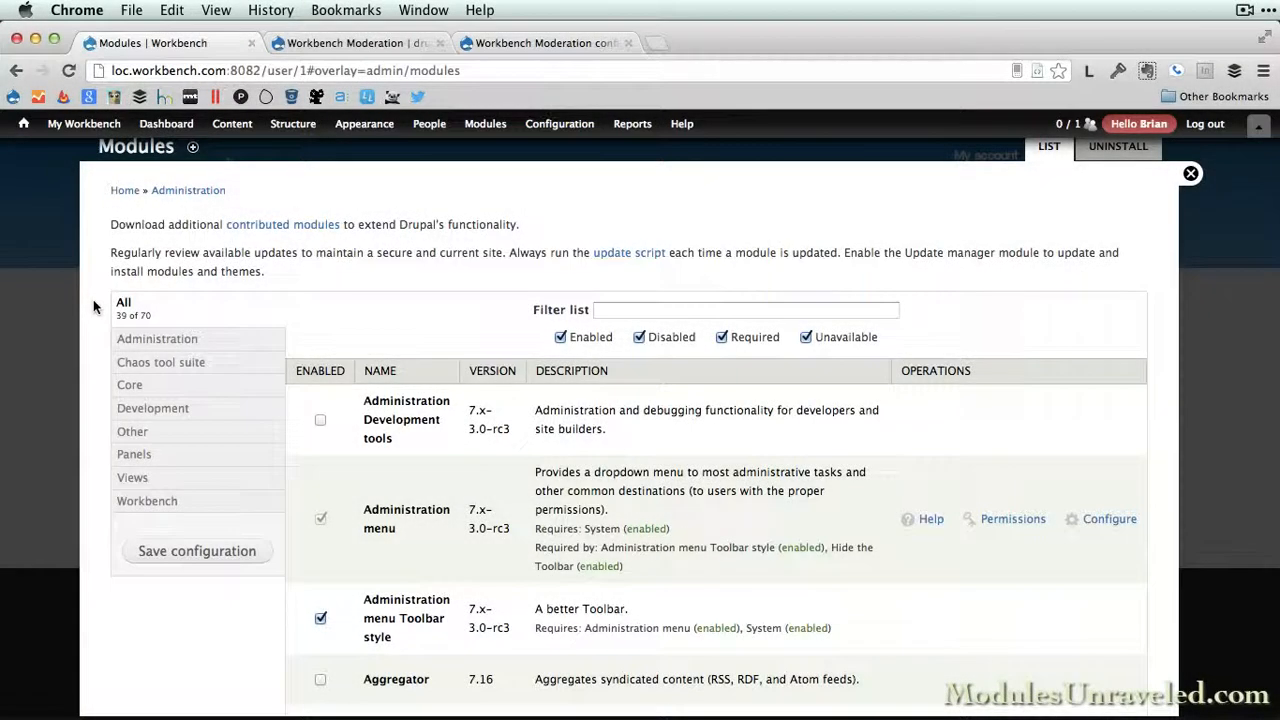
{"action": "scroll", "coordinate": [93, 300], "scroll_direction": "down", "scroll_amount": 1}
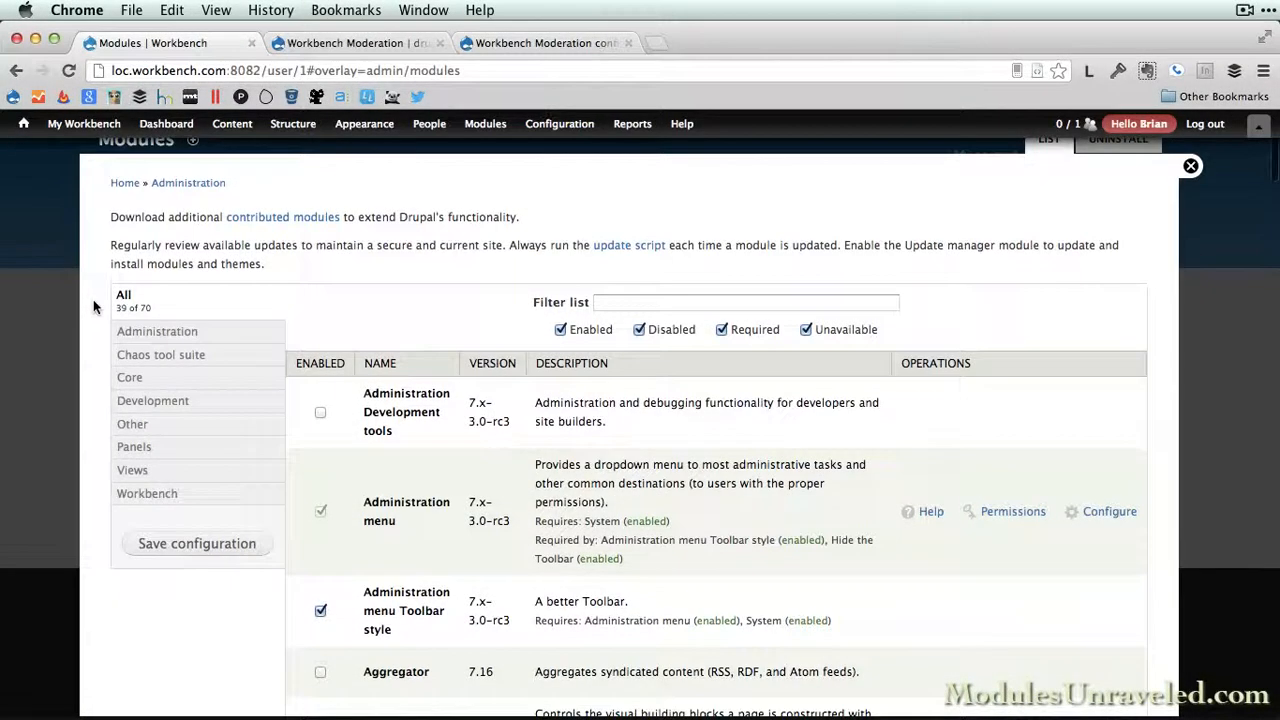
{"action": "left_click", "coordinate": [150, 494]}
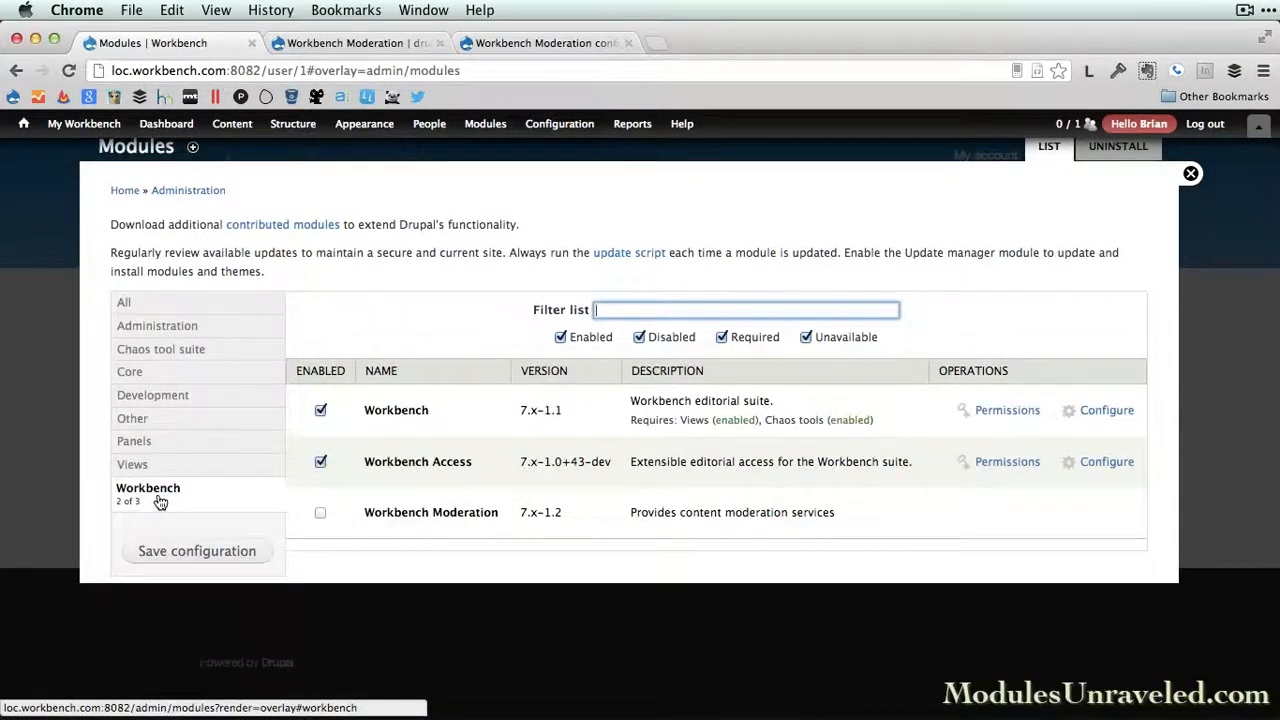
{"action": "left_click", "coordinate": [320, 514]}
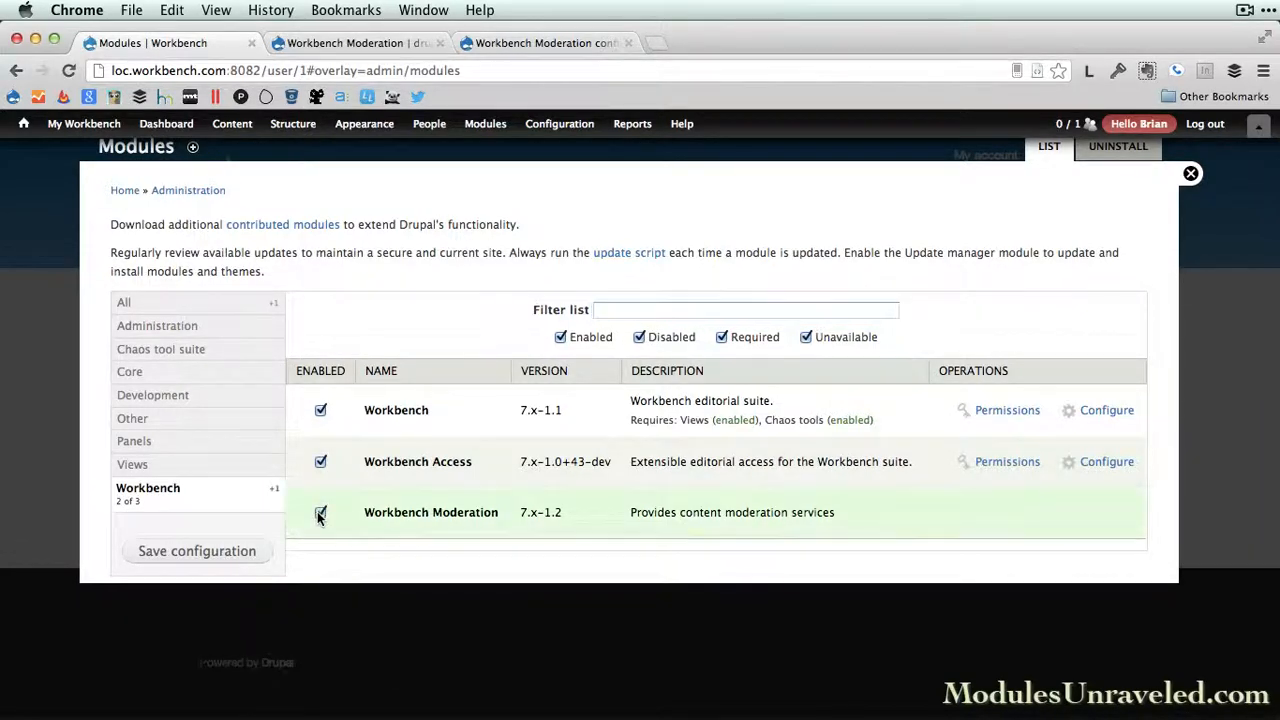
{"action": "left_click", "coordinate": [226, 556]}
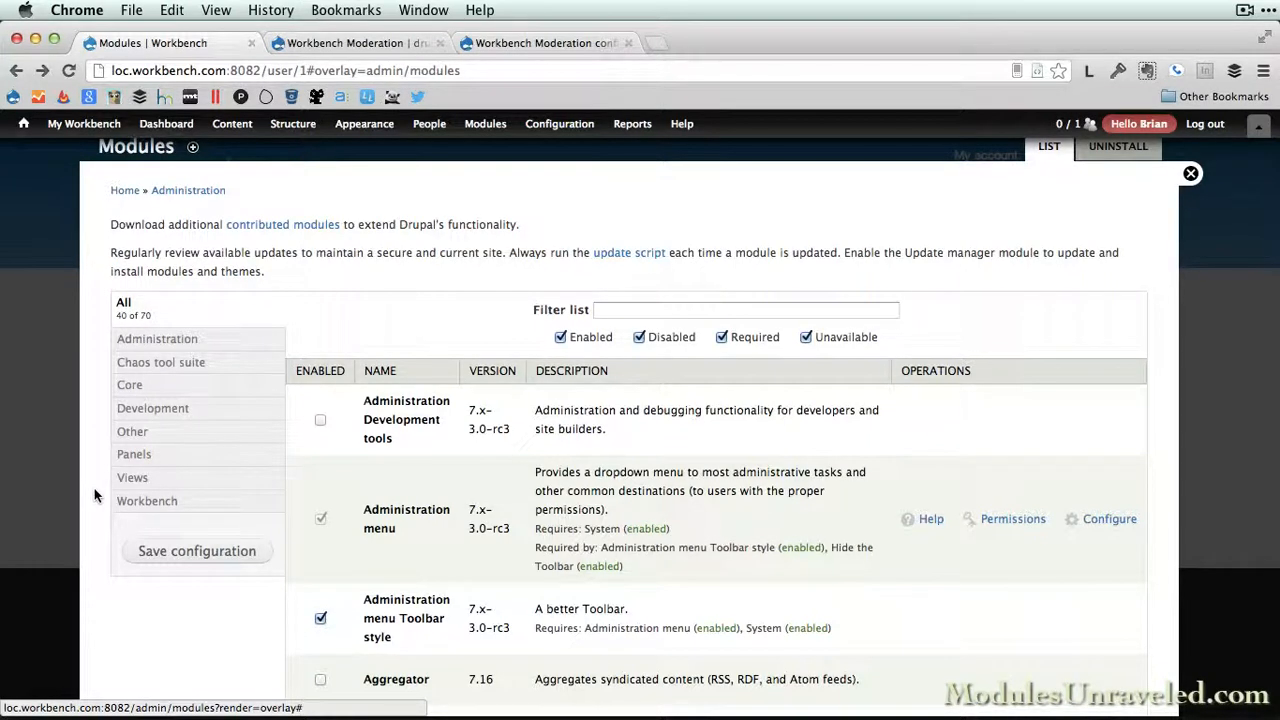
Step: In the Article content type's publishing options, turn on Create new revision and Enable moderation of revisions
{"action": "mouse_move", "coordinate": [292, 128]}
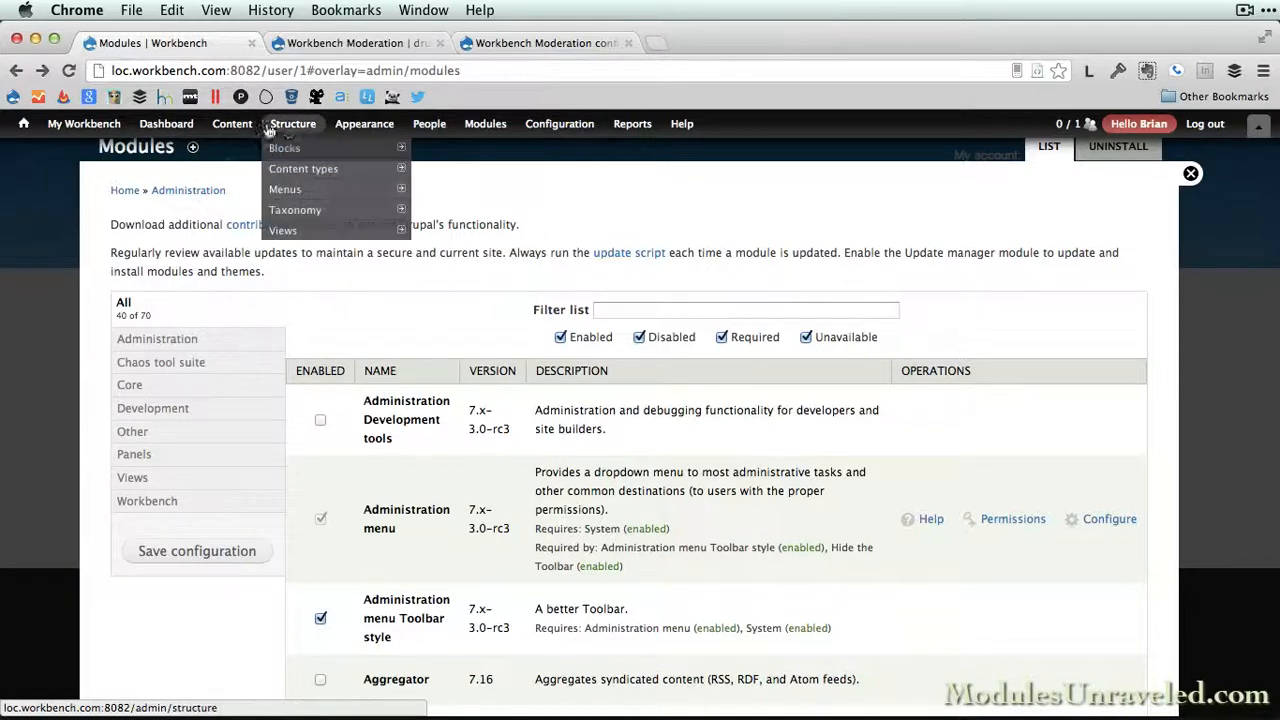
{"action": "mouse_move", "coordinate": [330, 168]}
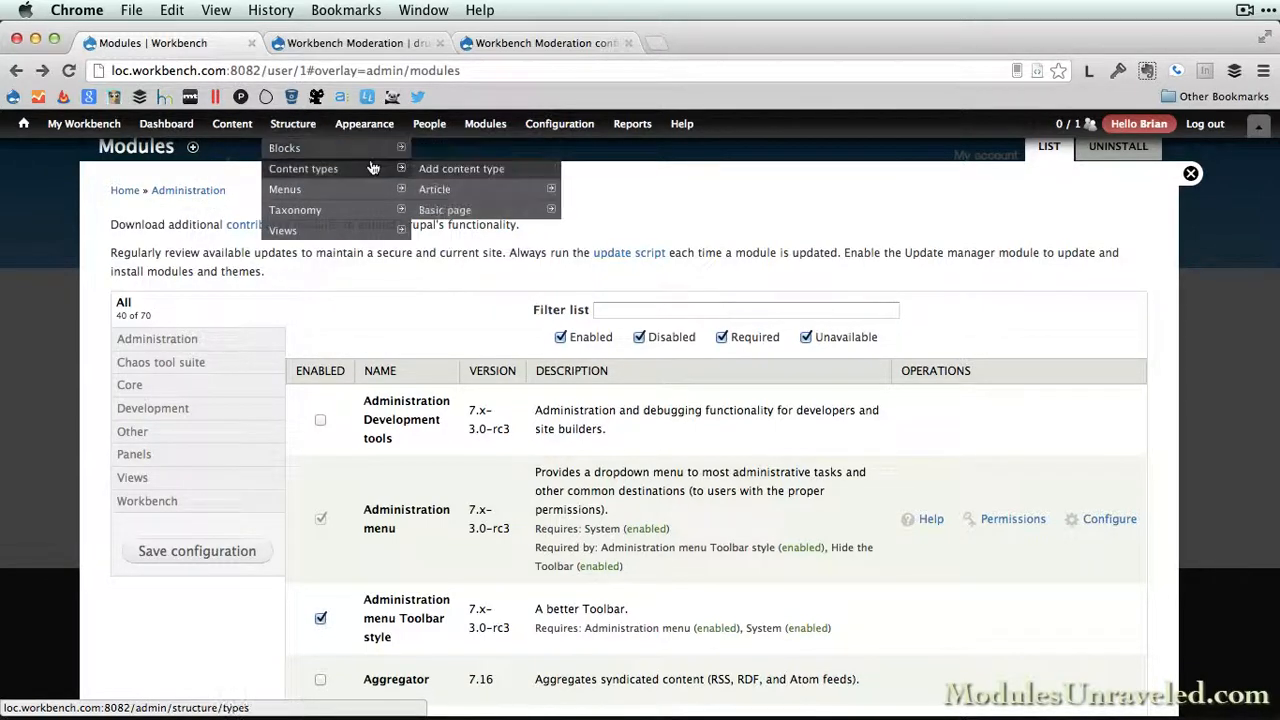
{"action": "left_click", "coordinate": [527, 189]}
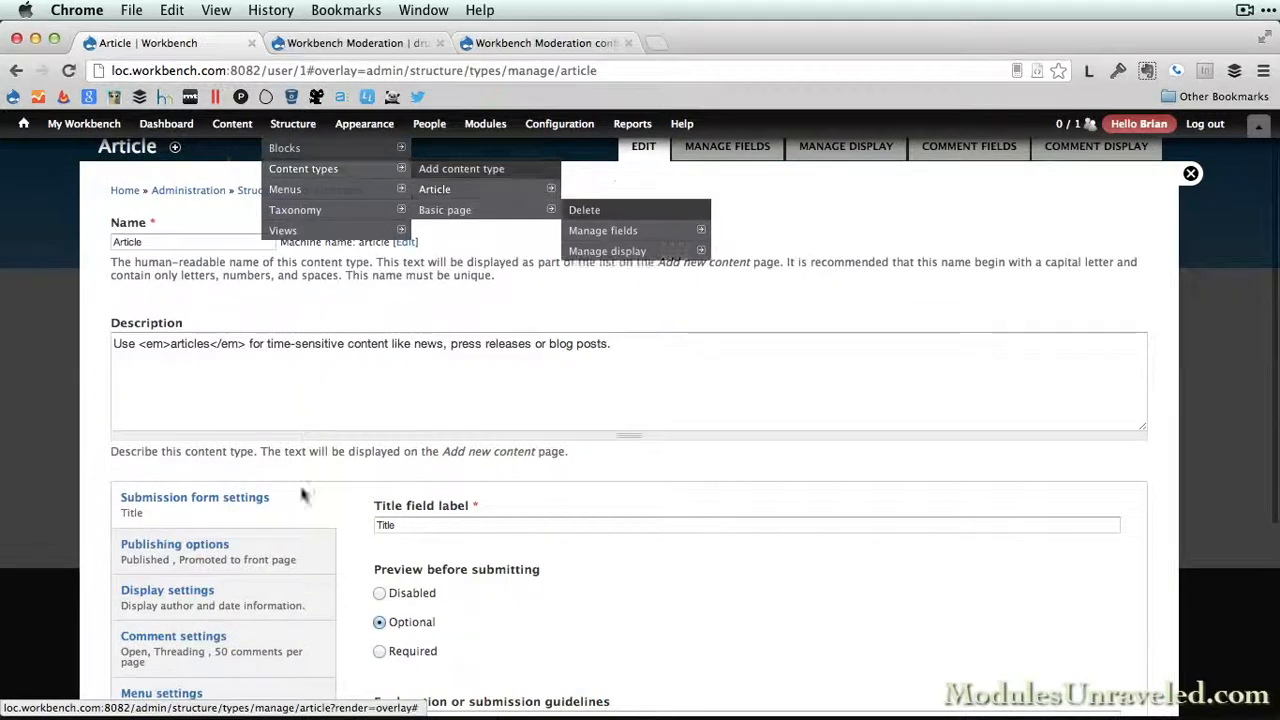
{"action": "scroll", "coordinate": [296, 578], "scroll_direction": "down", "scroll_amount": 2}
{"action": "left_click", "coordinate": [266, 470]}
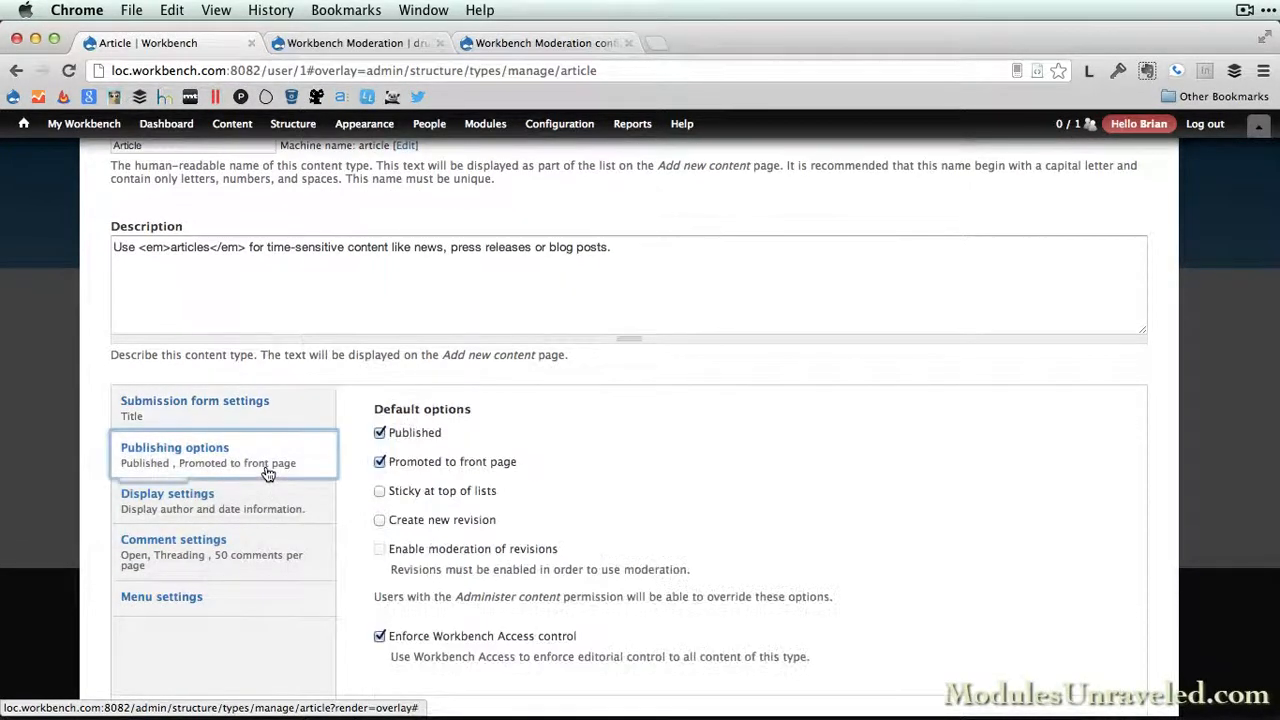
{"action": "scroll", "coordinate": [268, 474], "scroll_direction": "down", "scroll_amount": 2}
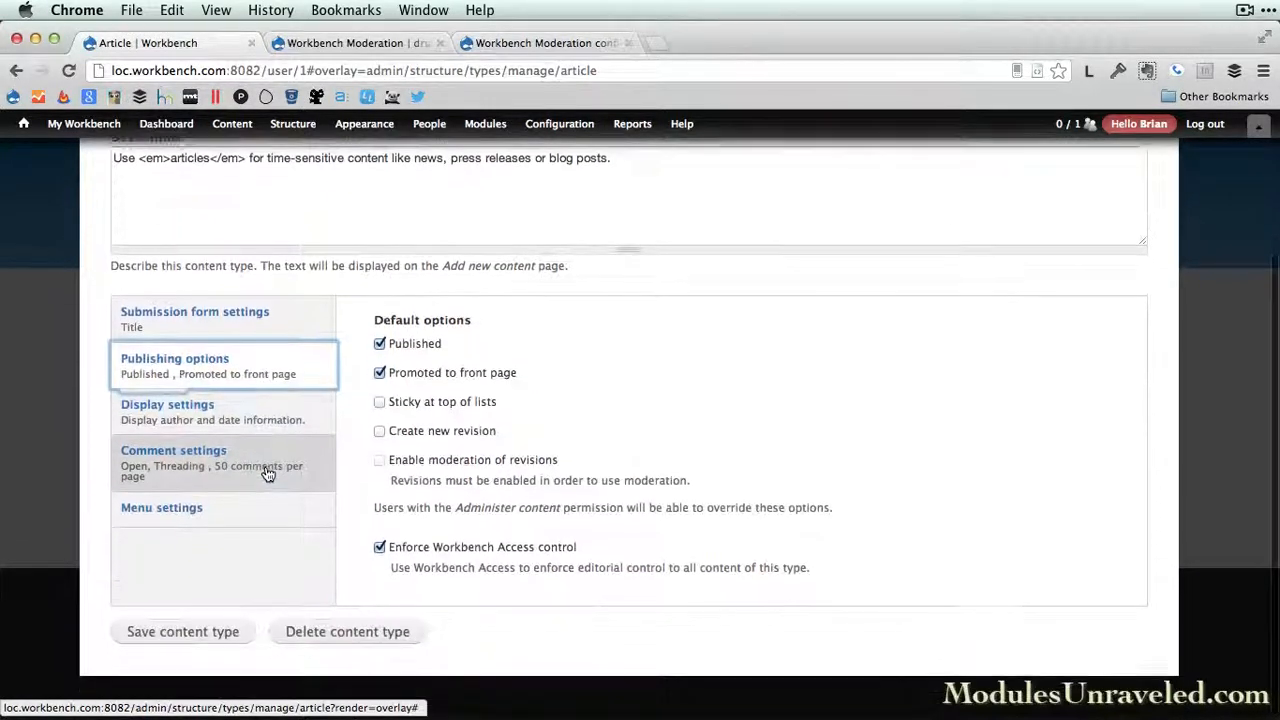
{"action": "left_click", "coordinate": [378, 430]}
{"action": "left_click", "coordinate": [380, 458]}
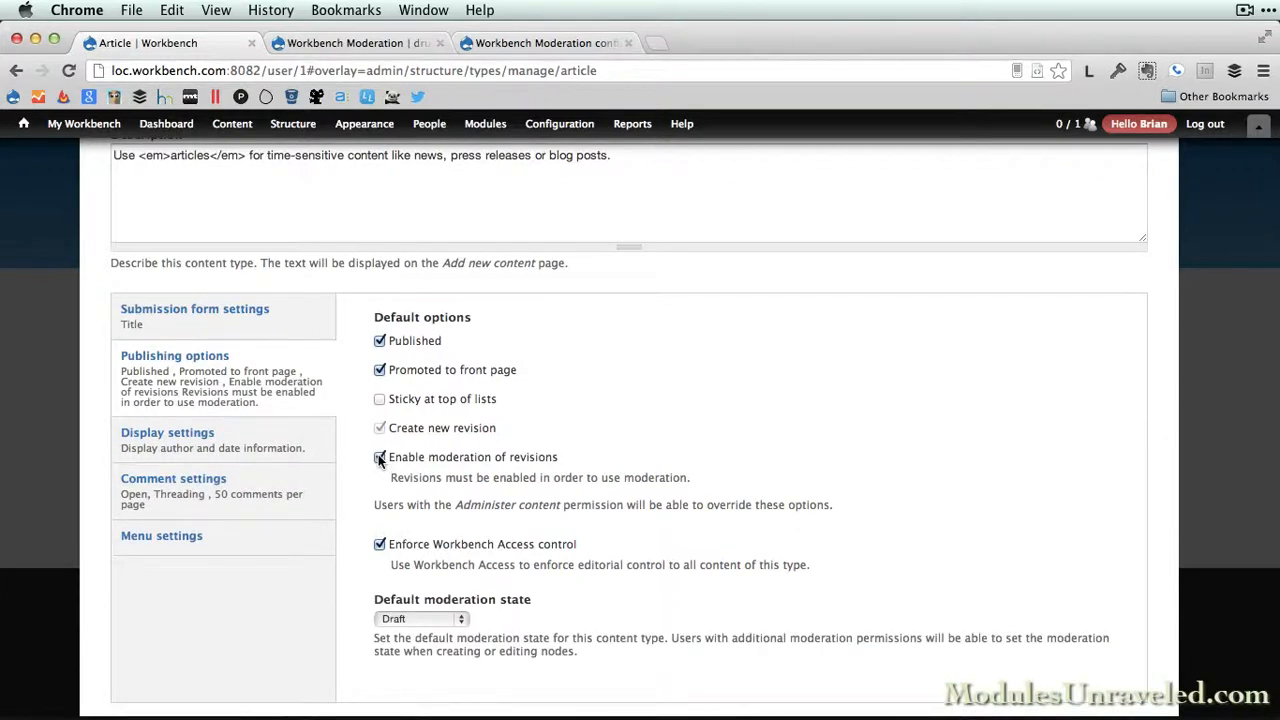
Step: Keep Draft as the default moderation state and save the Article content type
{"action": "scroll", "coordinate": [380, 459], "scroll_direction": "down", "scroll_amount": 3}
{"action": "left_click", "coordinate": [414, 517]}
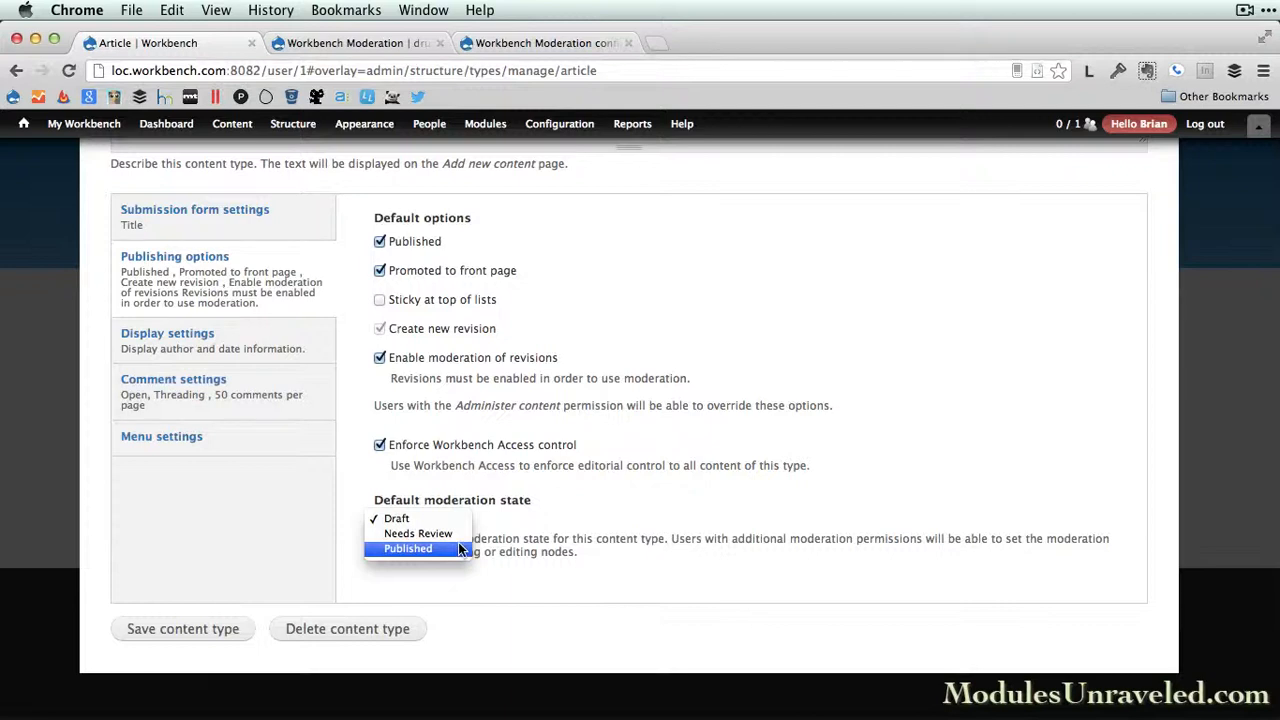
{"action": "left_click", "coordinate": [304, 532]}
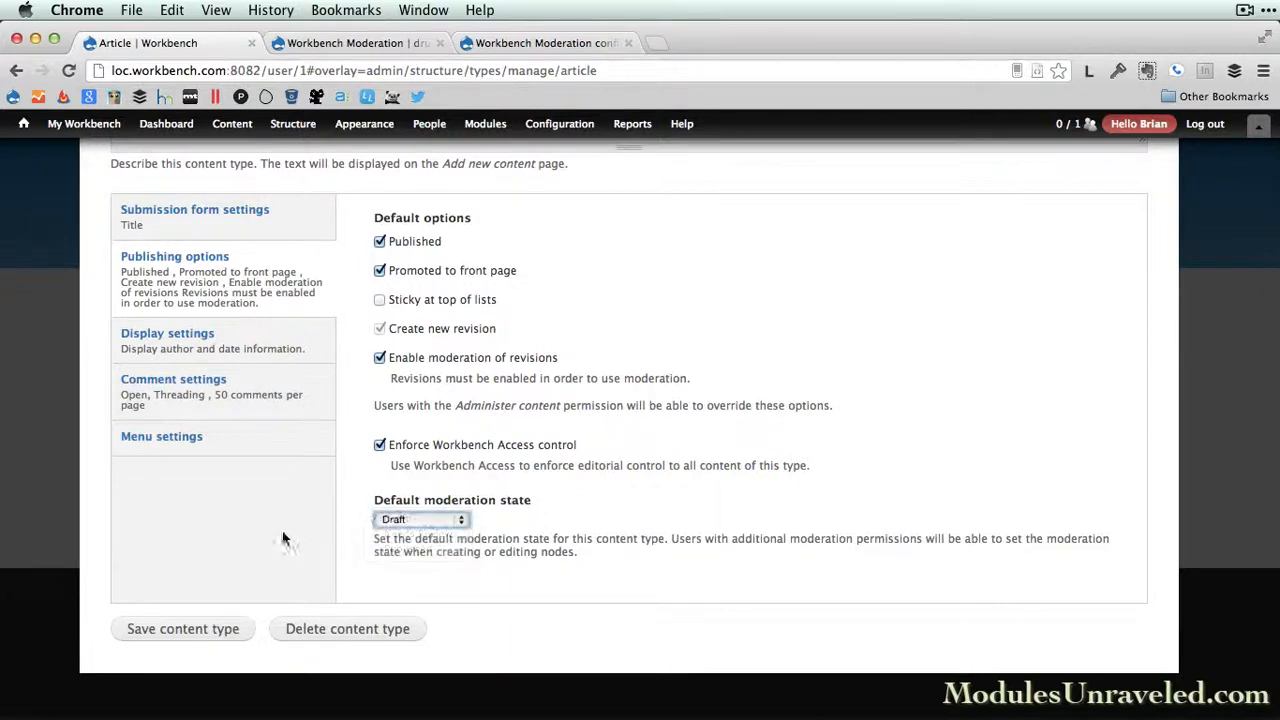
{"action": "left_click", "coordinate": [186, 629]}
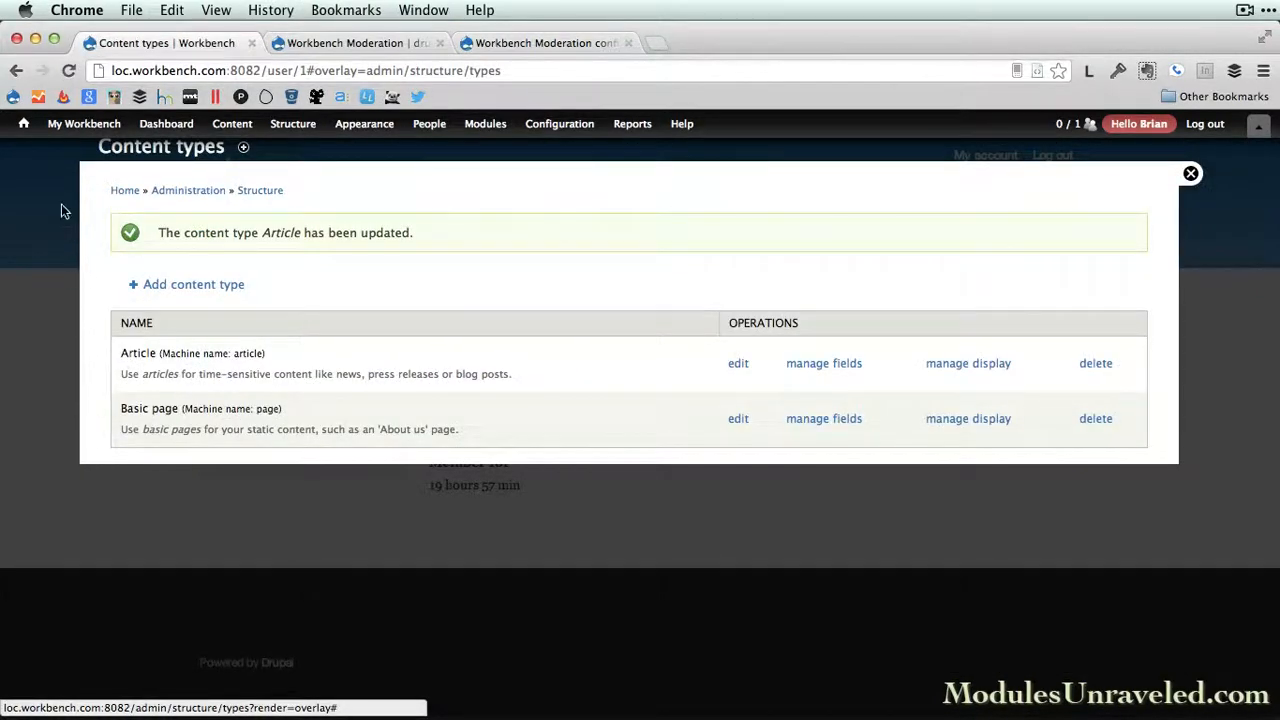
Step: View the My Workbench page and open the Workbench Moderation configuration
{"action": "left_click", "coordinate": [80, 127]}
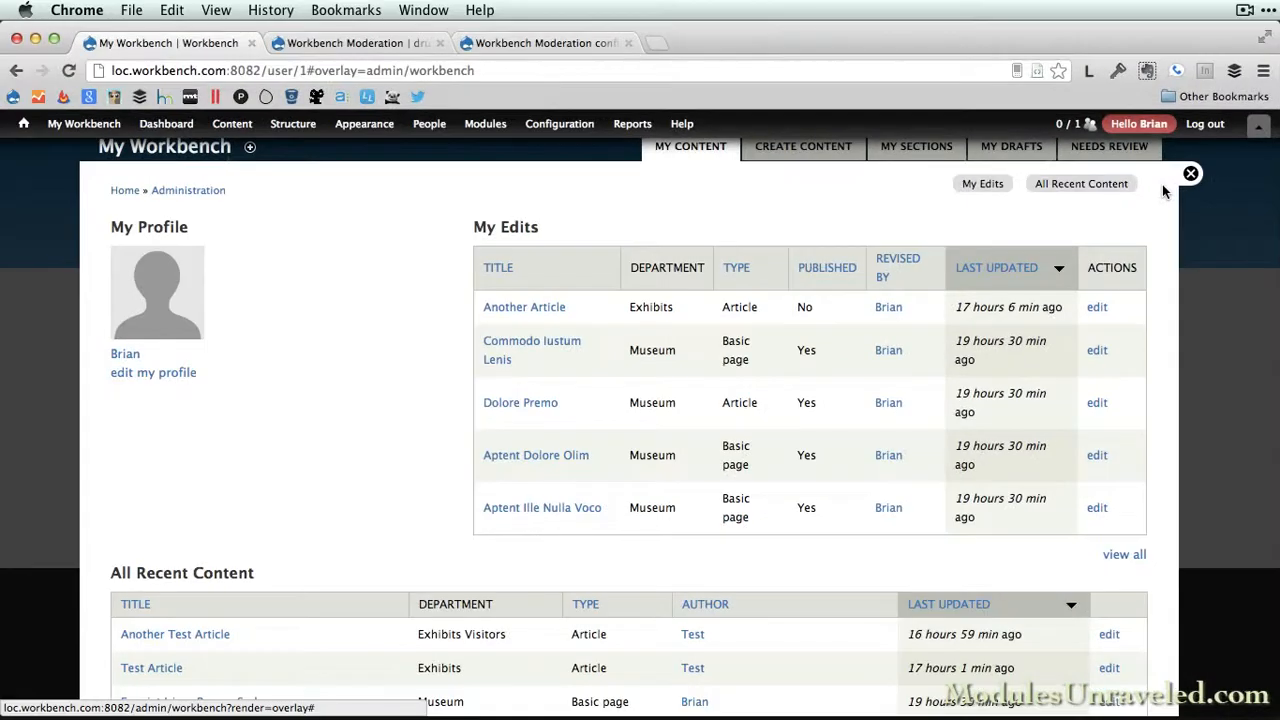
{"action": "mouse_move", "coordinate": [557, 125]}
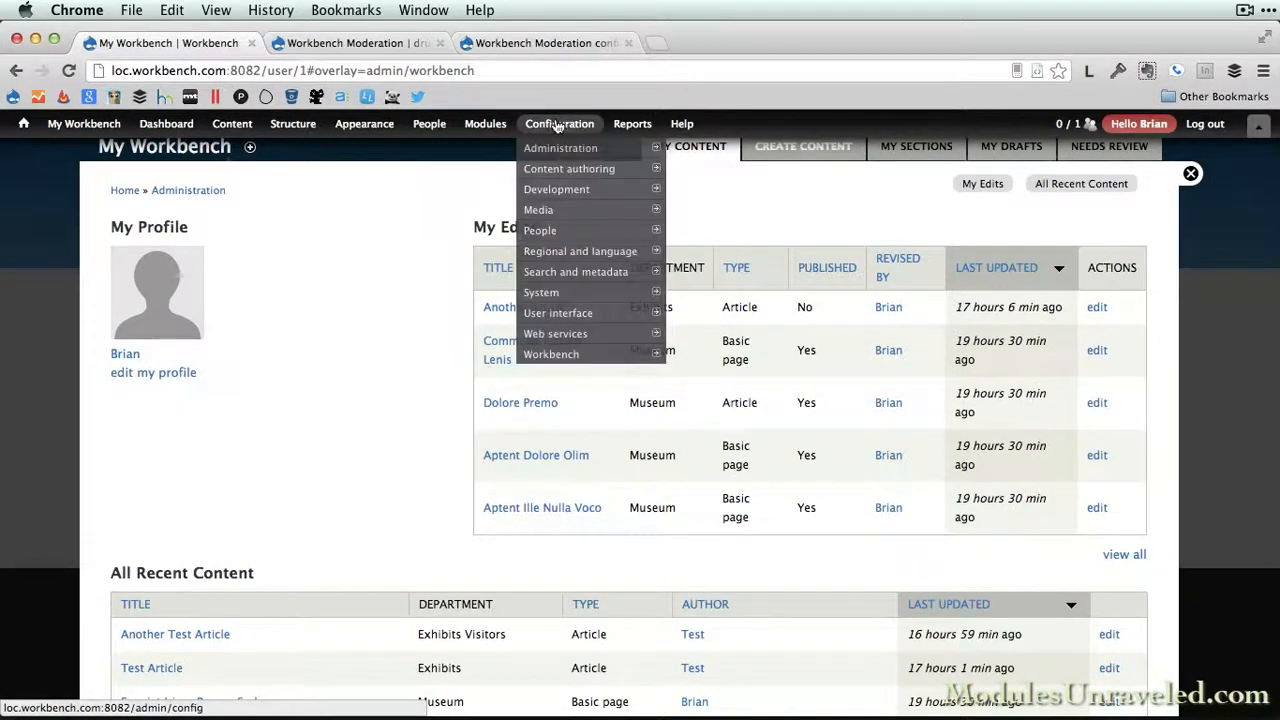
{"action": "left_click", "coordinate": [625, 358]}
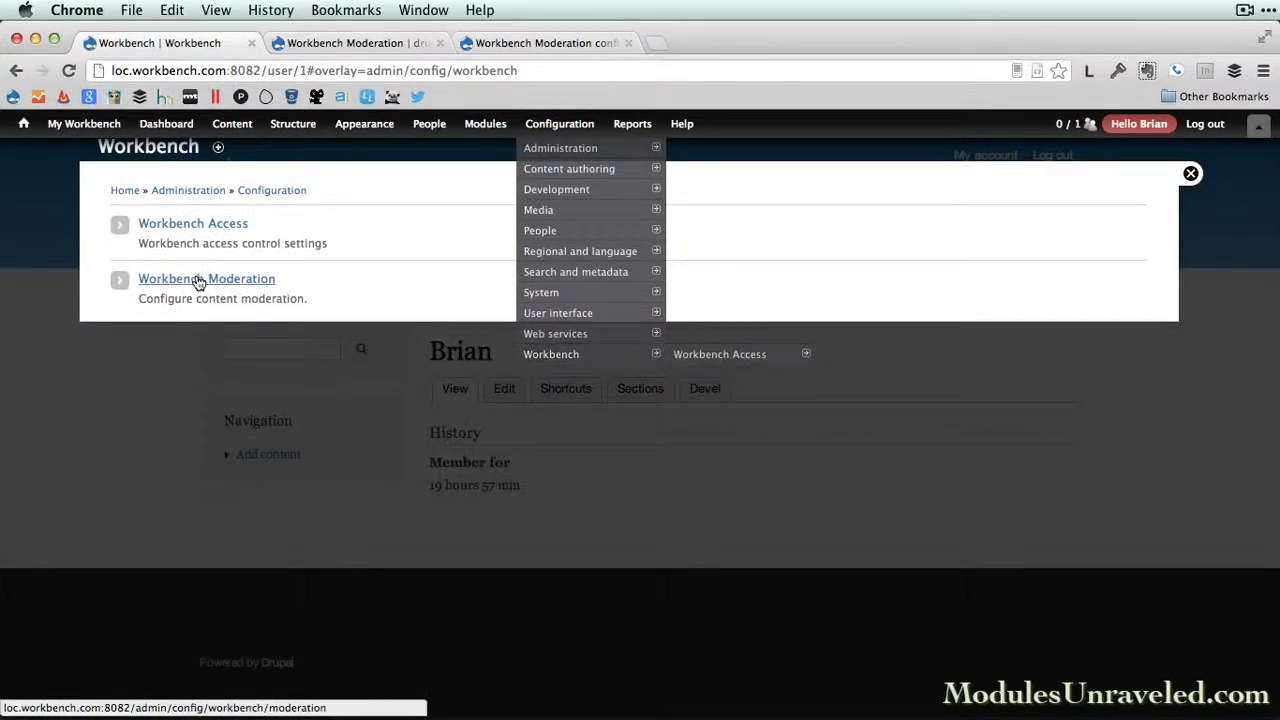
{"action": "left_click", "coordinate": [198, 281]}
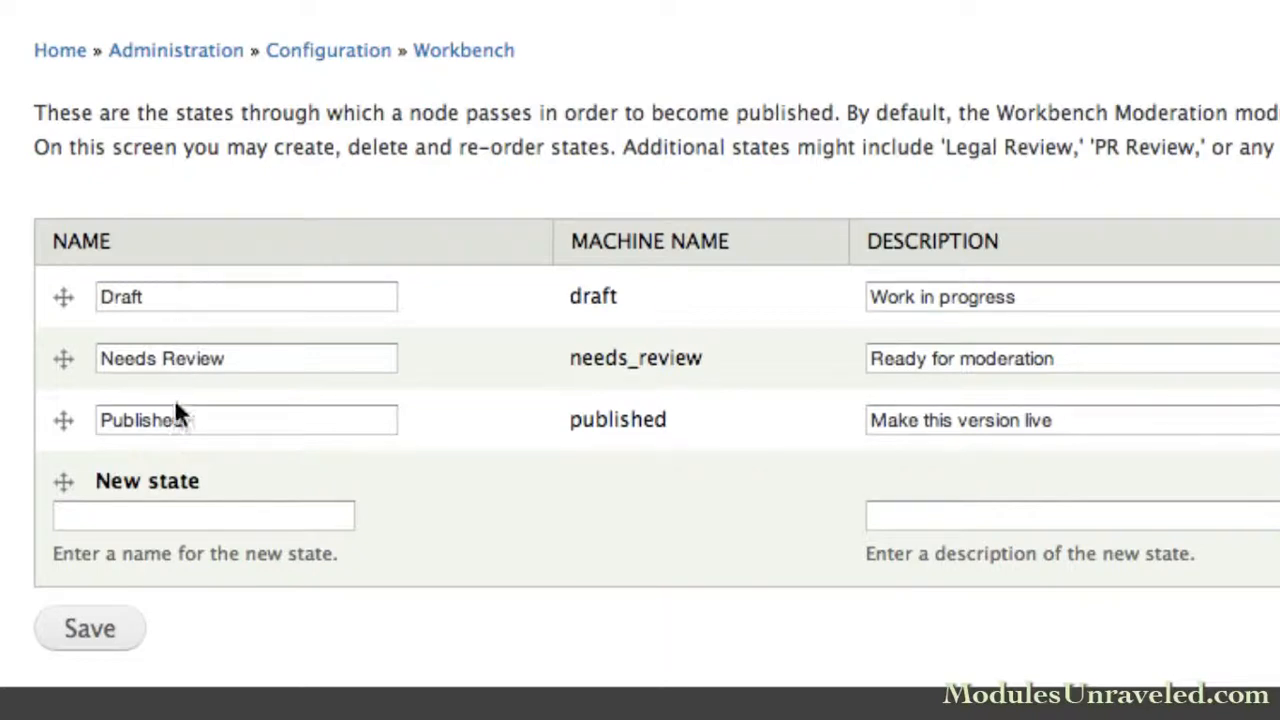
Step: Enter Legal Review as the name of a new moderation state
{"action": "left_click", "coordinate": [168, 508]}
{"action": "type", "text": "Legal R"}
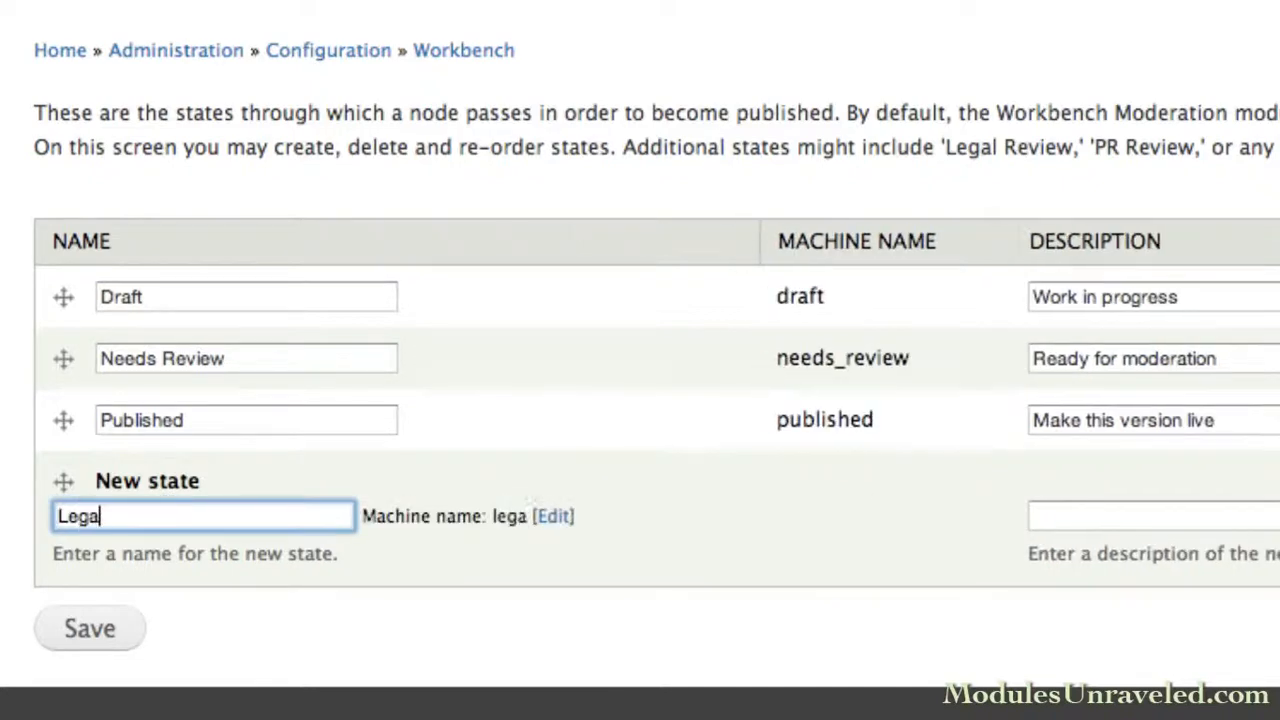
{"action": "type", "text": "eview"}
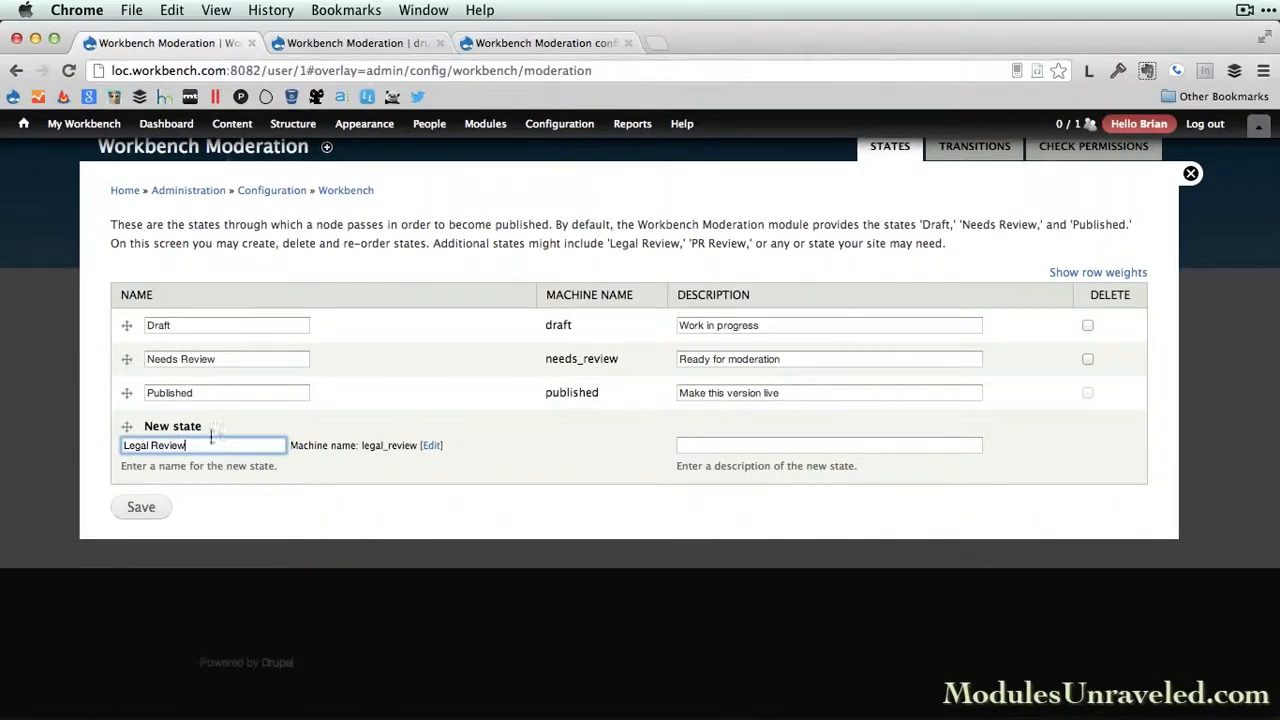
Step: Add a moderation transition from Draft to Published and save it
{"action": "left_click", "coordinate": [977, 157]}
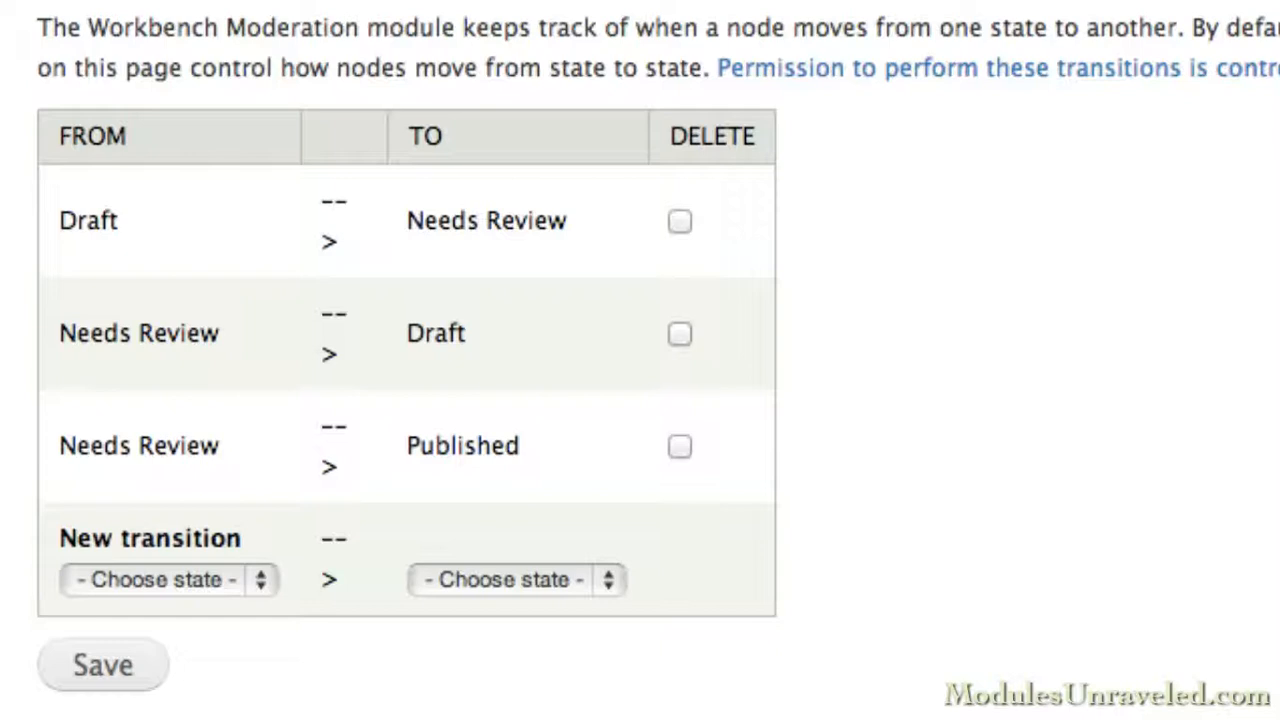
{"action": "left_click", "coordinate": [163, 580]}
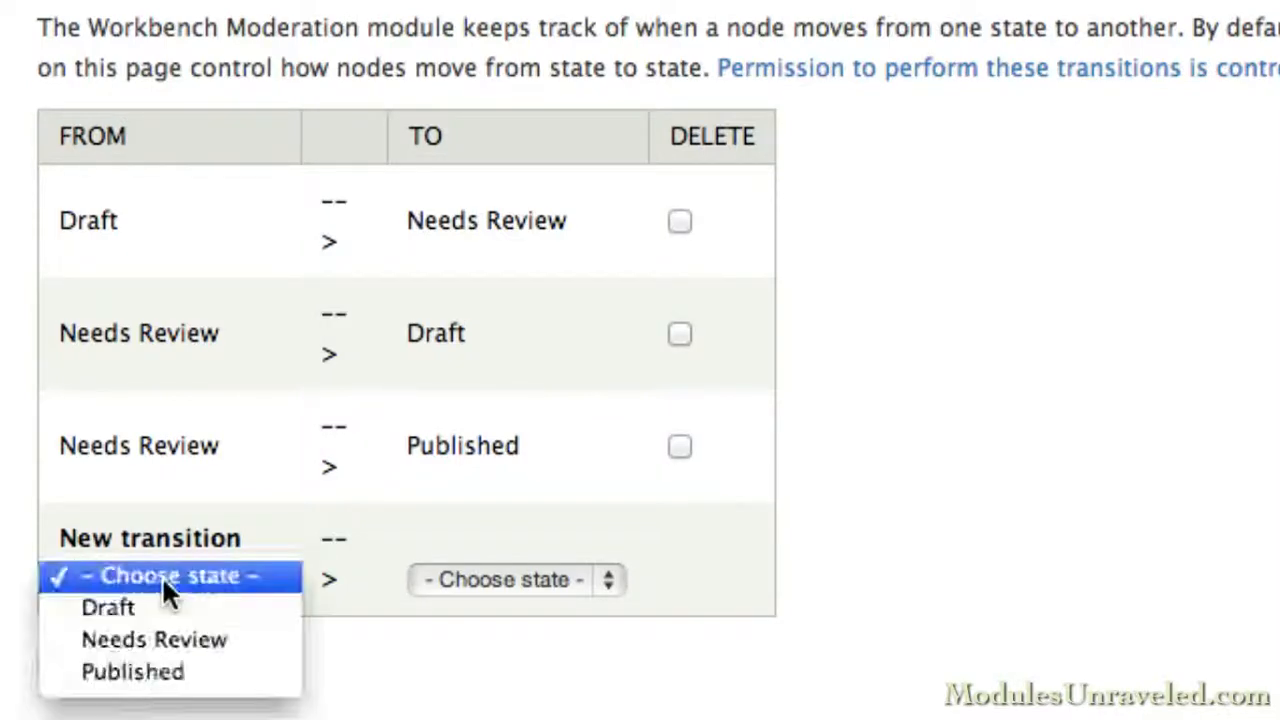
{"action": "left_click", "coordinate": [285, 612]}
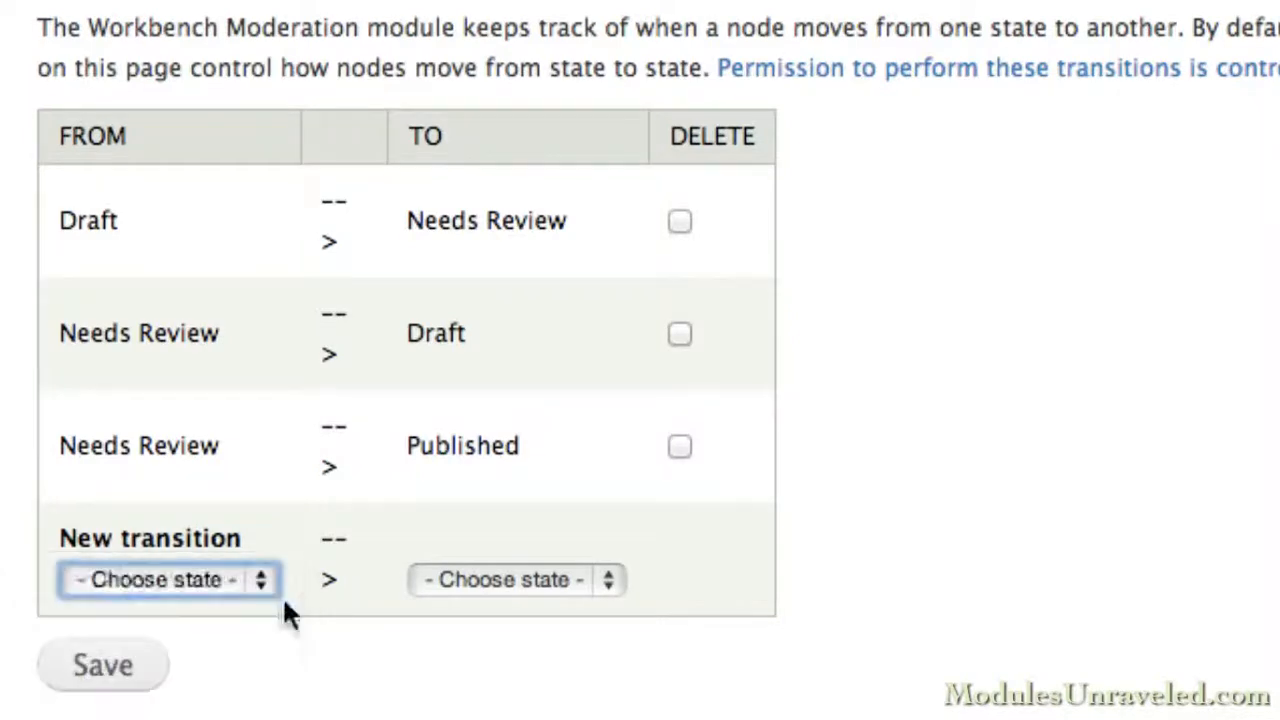
{"action": "left_click", "coordinate": [467, 575]}
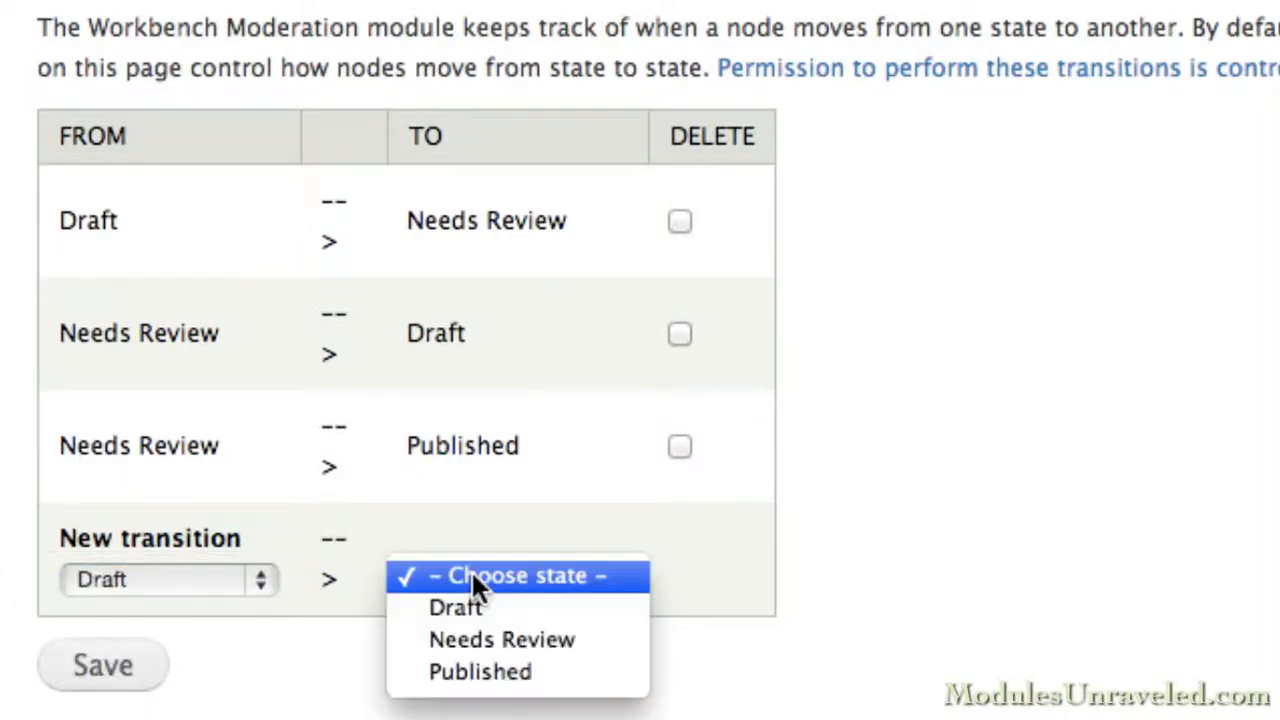
{"action": "left_click", "coordinate": [497, 674]}
{"action": "left_click", "coordinate": [92, 672]}
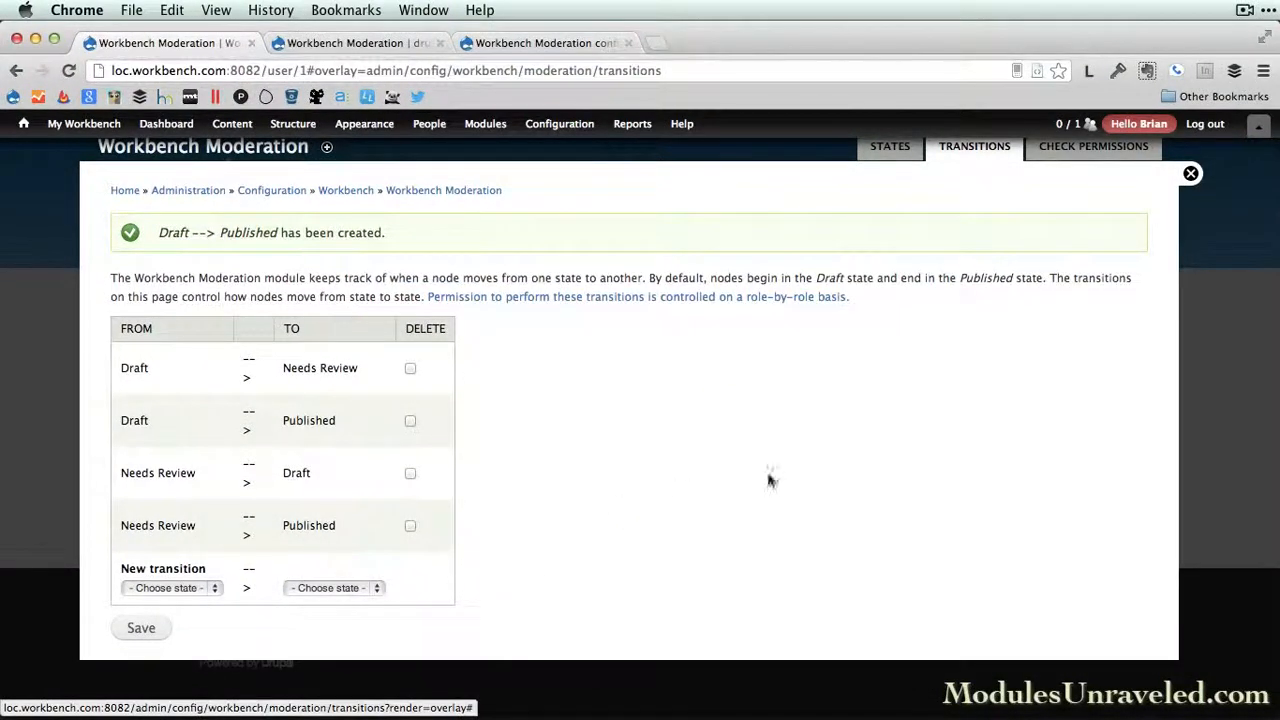
Step: Set up a moderation permission check for the authenticated user role, with the Author moderated content task and the Article content type
{"action": "left_click", "coordinate": [1108, 164]}
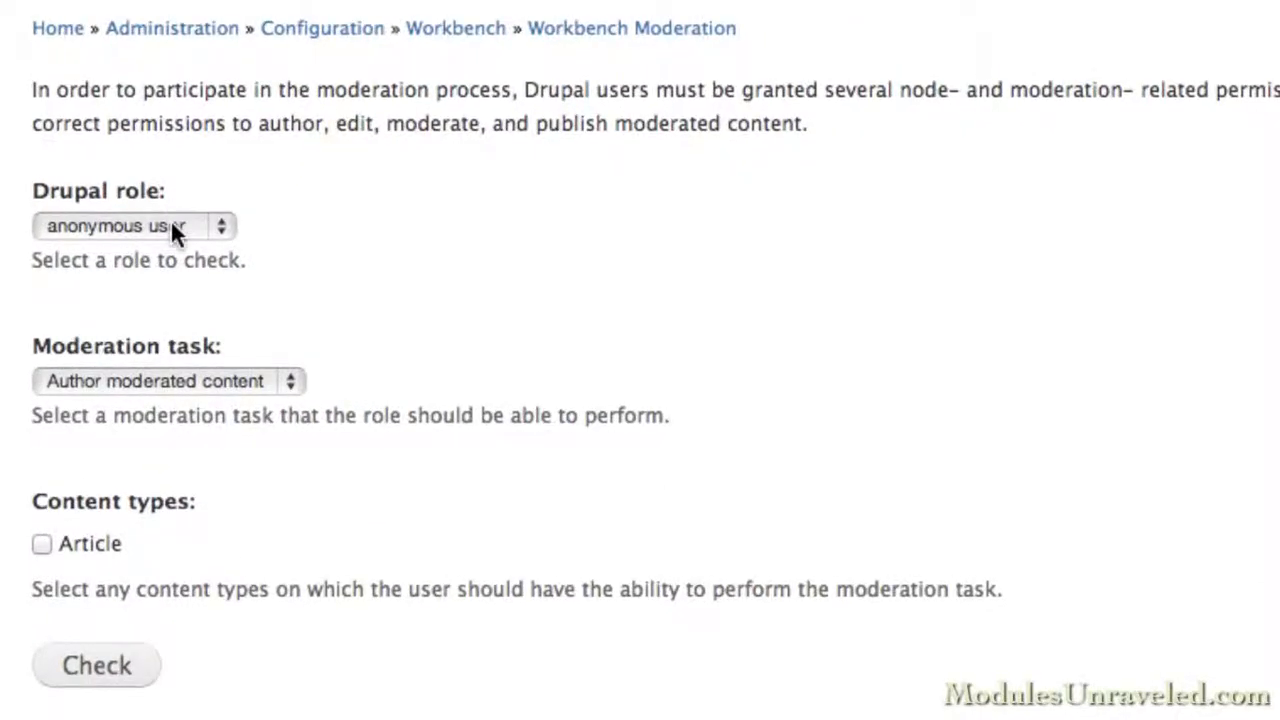
{"action": "left_click", "coordinate": [189, 301]}
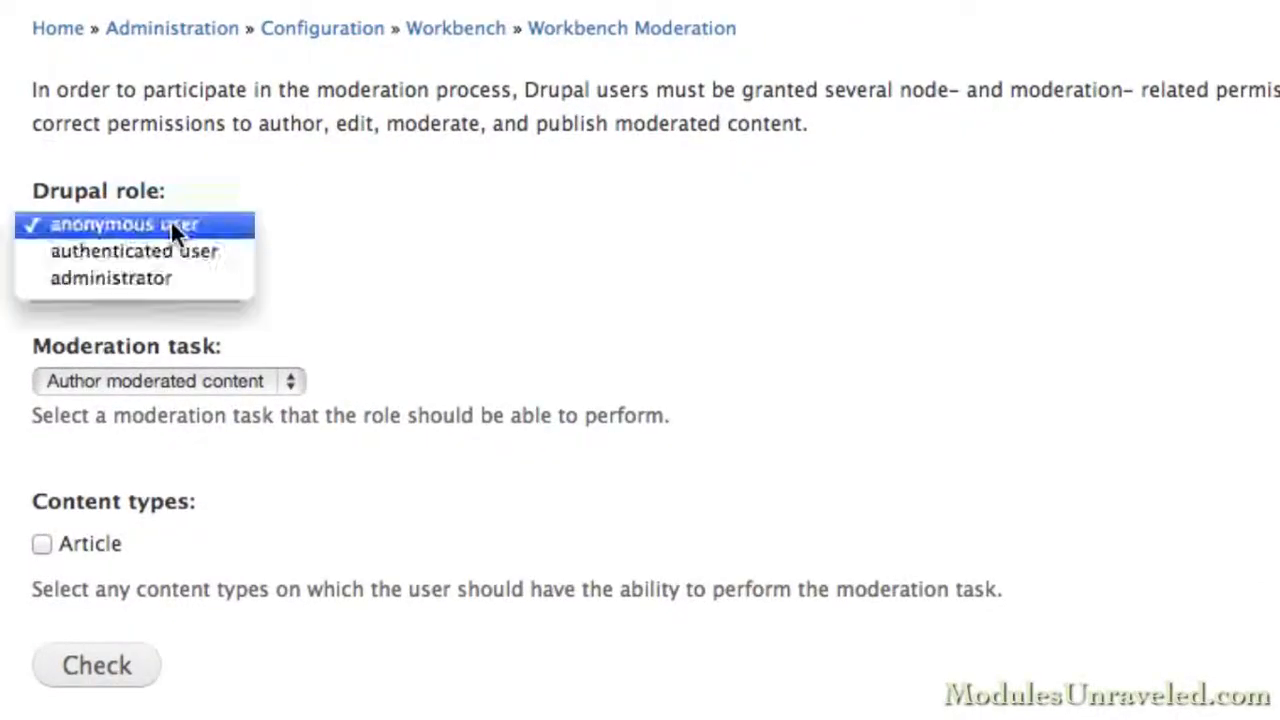
{"action": "left_click", "coordinate": [172, 248]}
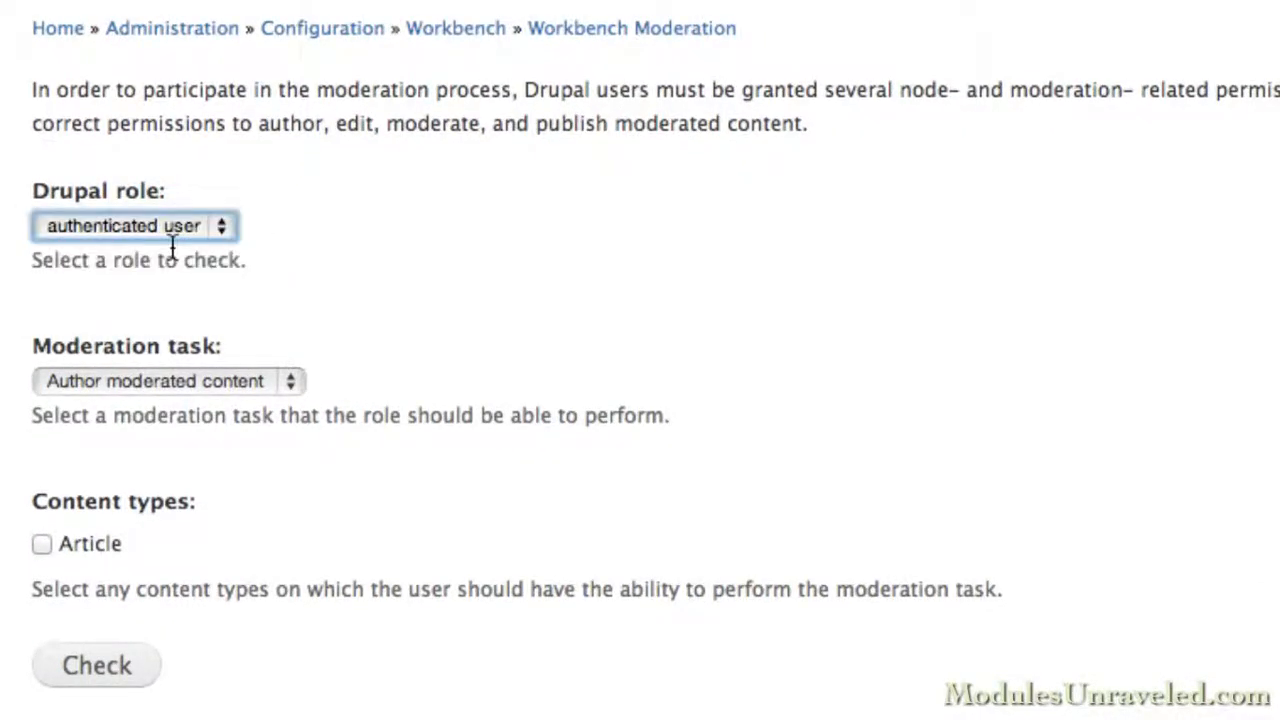
{"action": "left_click", "coordinate": [162, 386]}
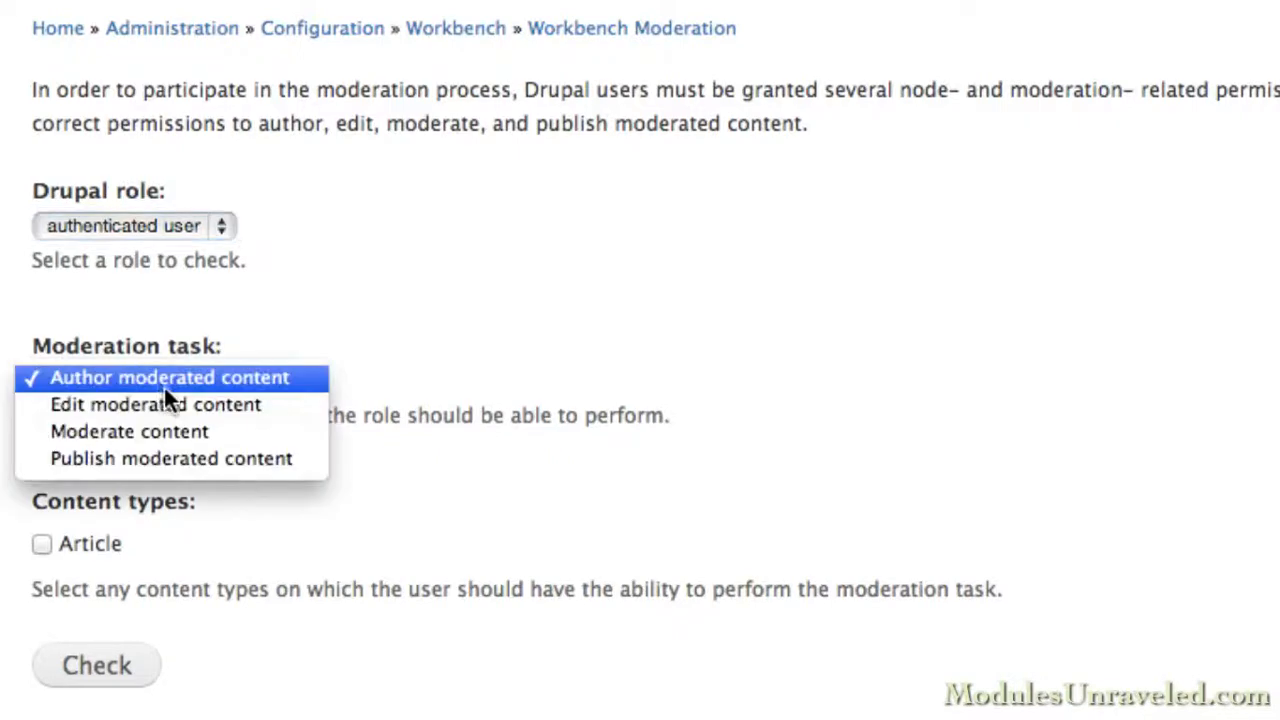
{"action": "left_click", "coordinate": [312, 380]}
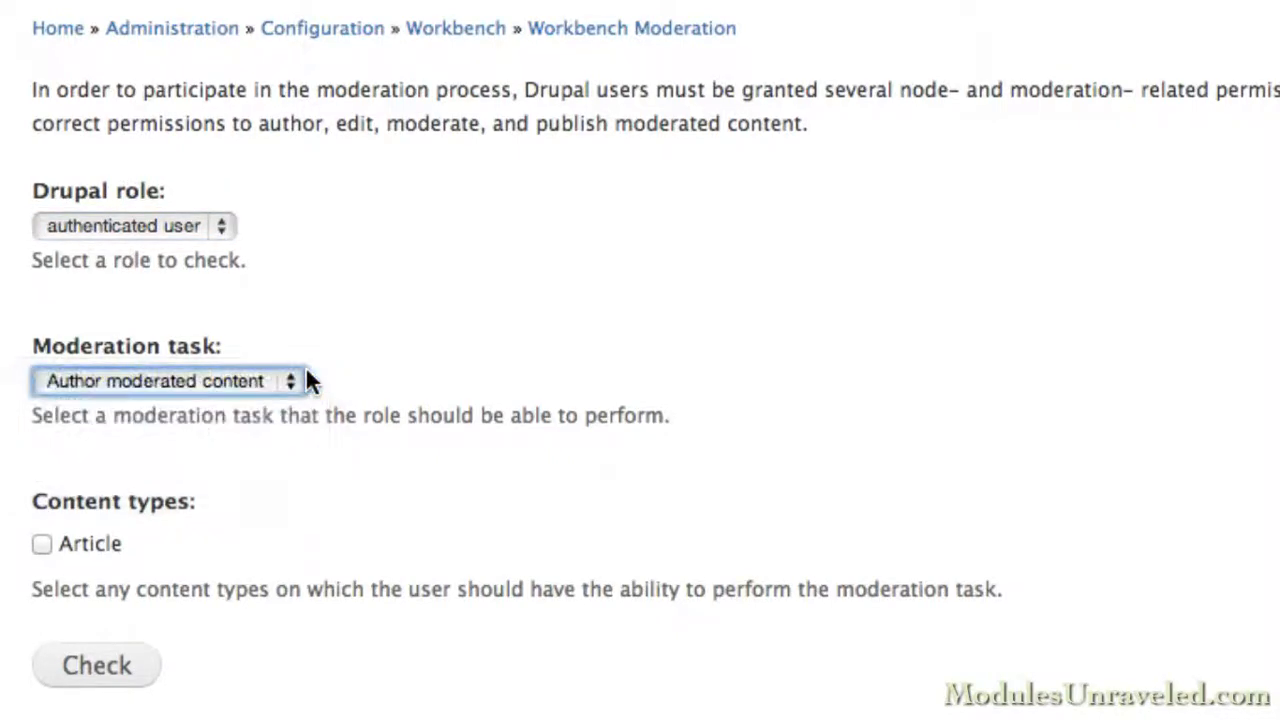
{"action": "left_click", "coordinate": [41, 548]}
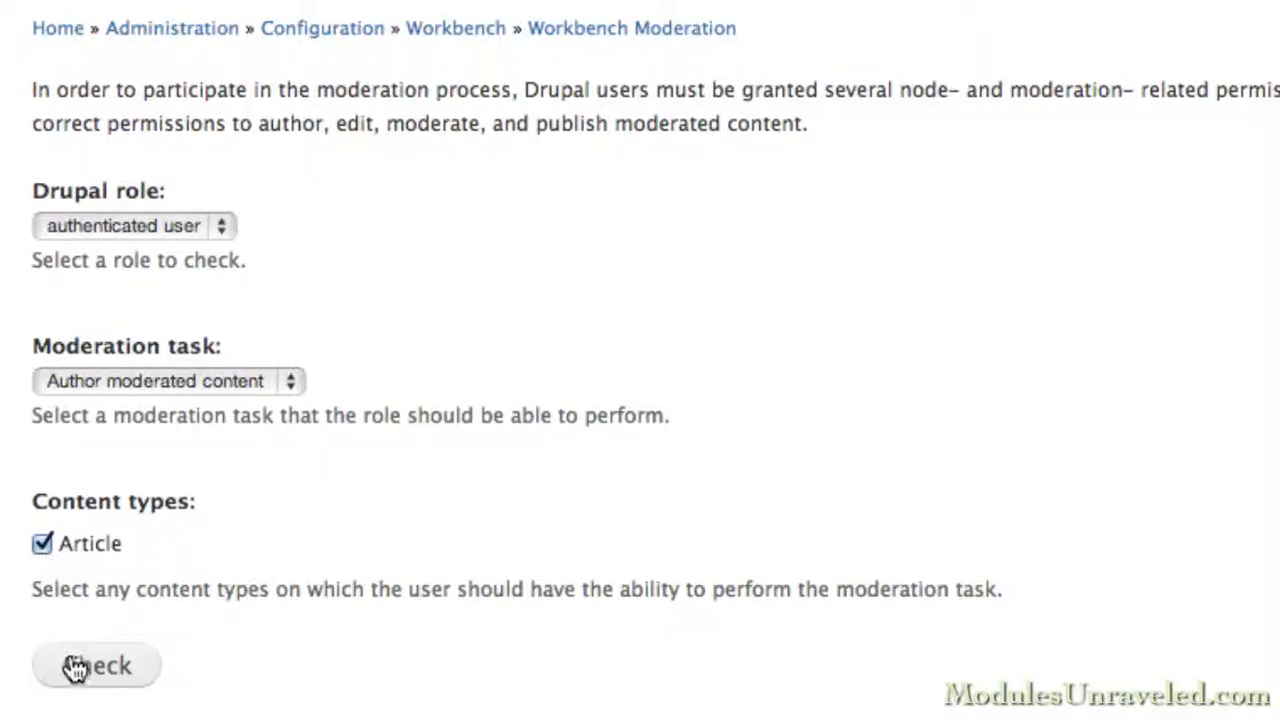